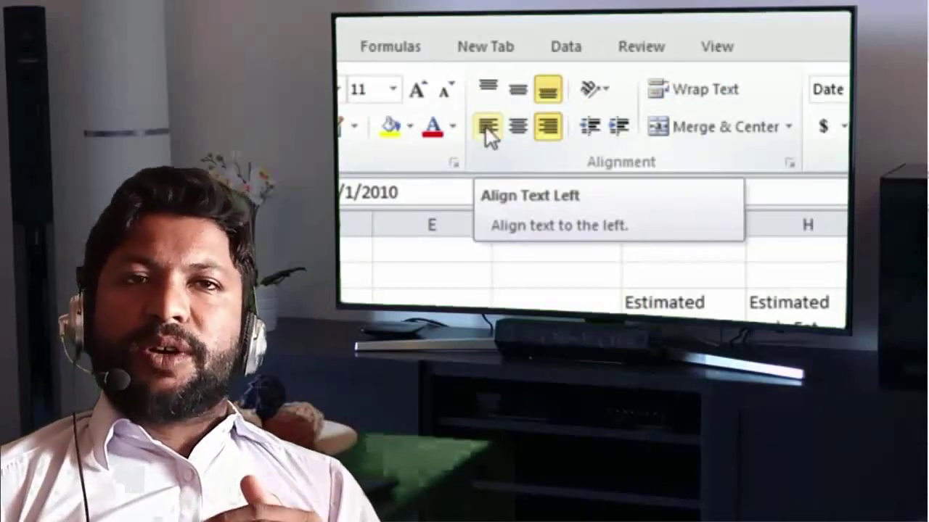
click(487, 130)
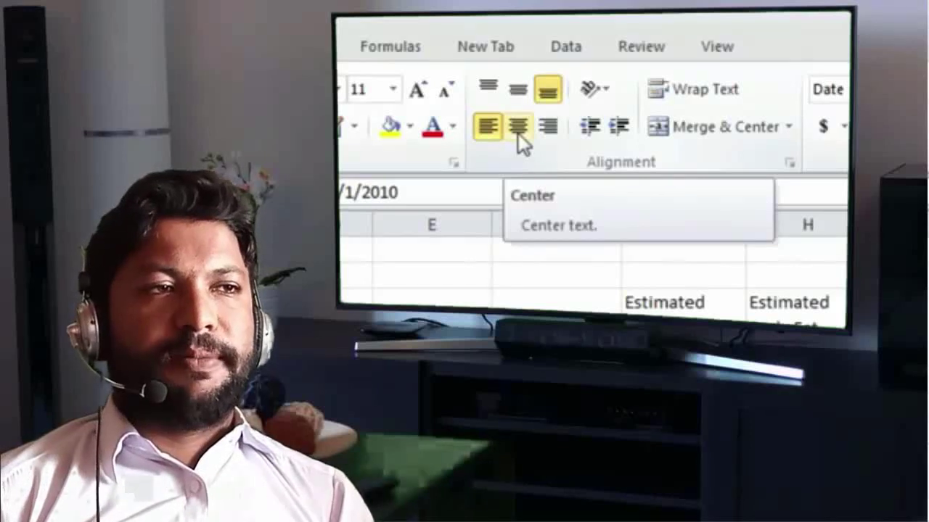
click(518, 134)
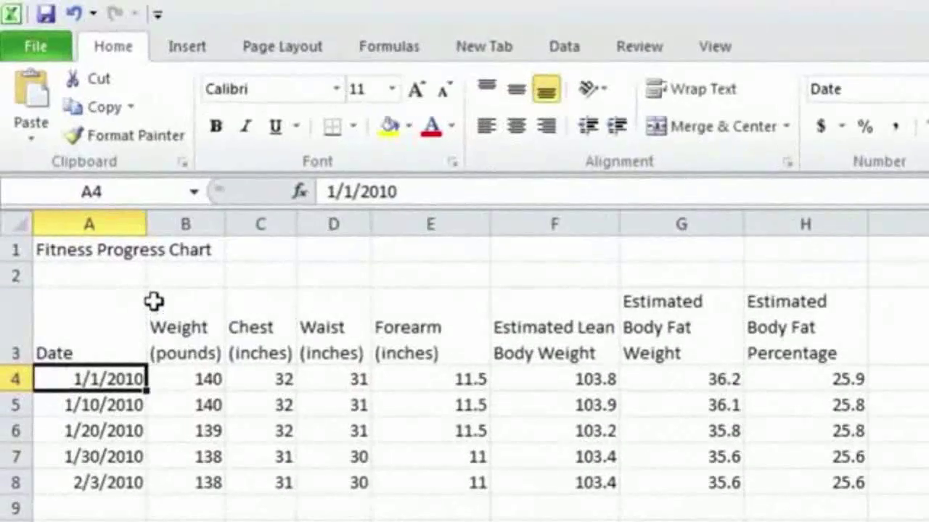
Step: Change the font of the header cells B3:E3 to Adobe Gothic Std B
drag(154, 301, 412, 334)
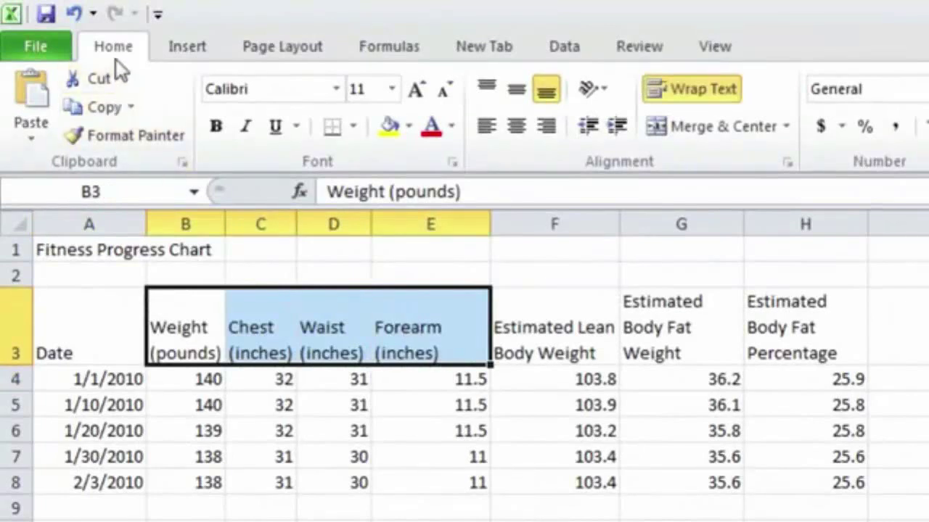
click(337, 90)
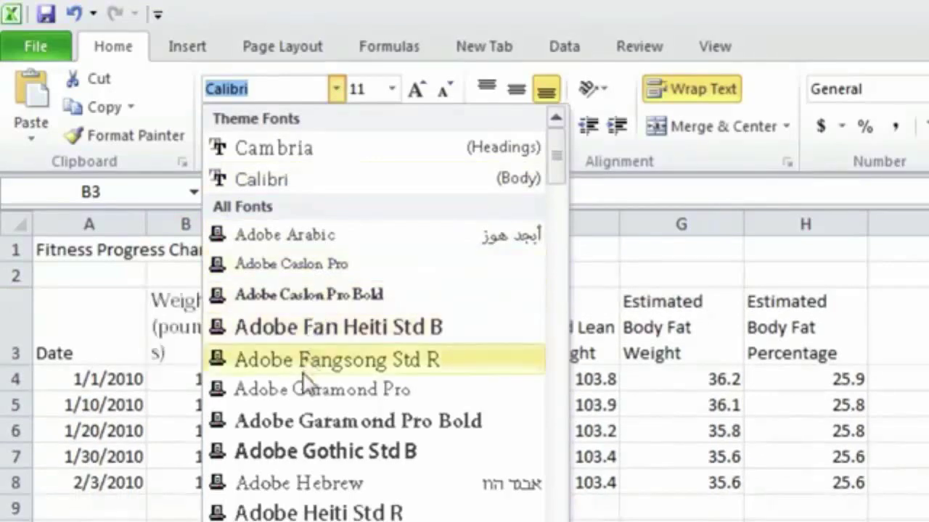
click(305, 449)
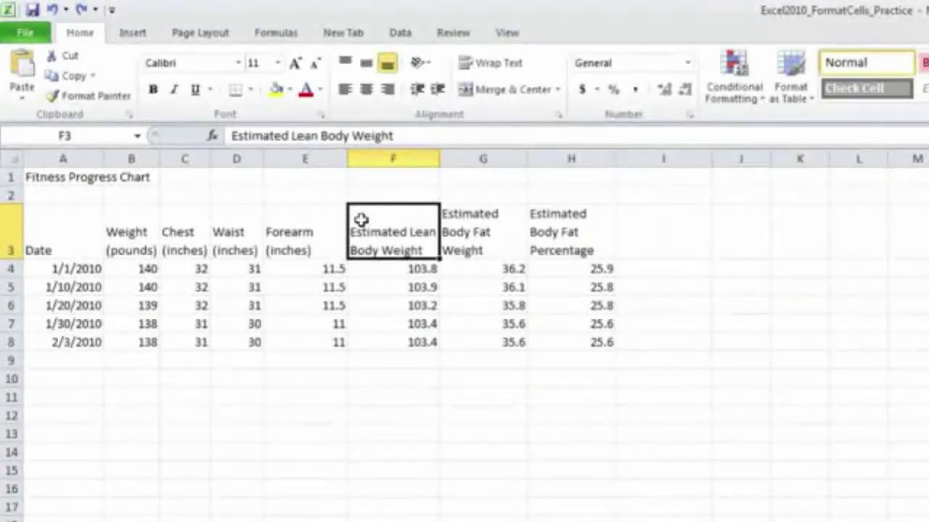
Step: Set the font size of the header cells F3:G3 to 18
drag(363, 223, 475, 254)
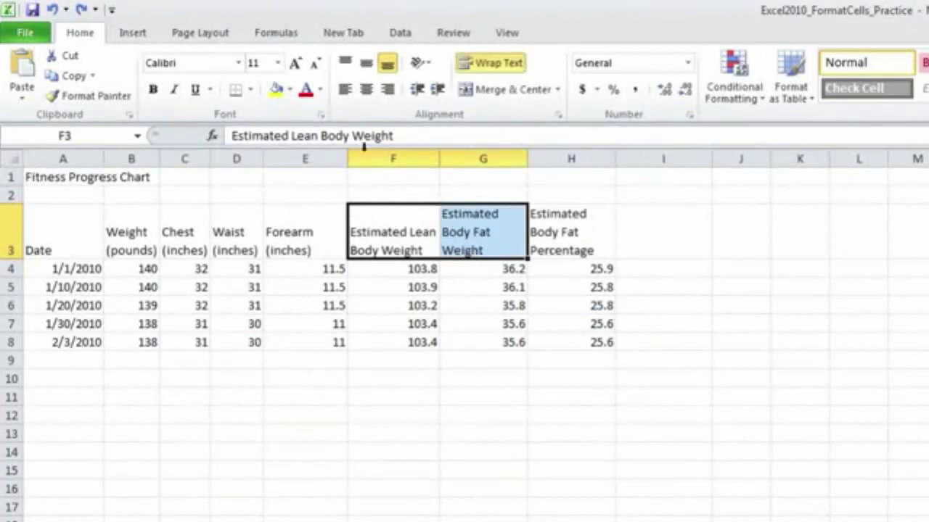
click(277, 64)
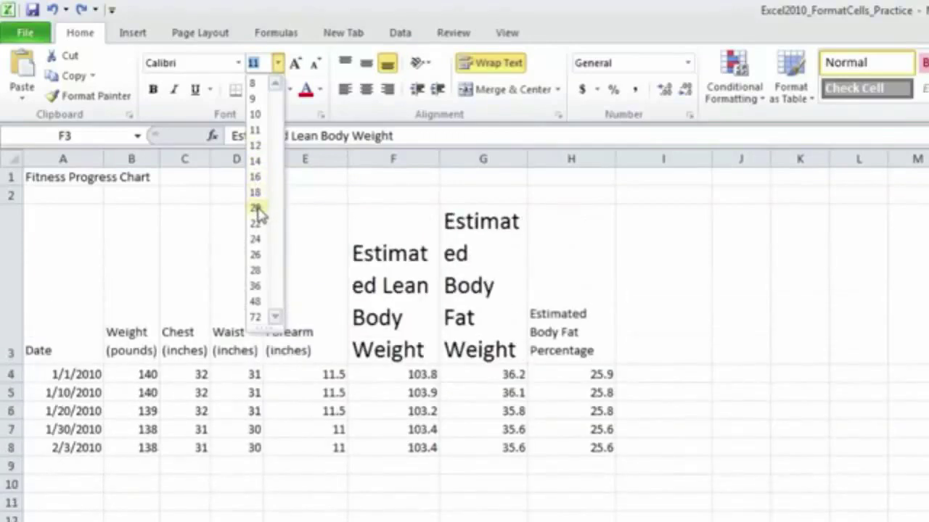
click(259, 193)
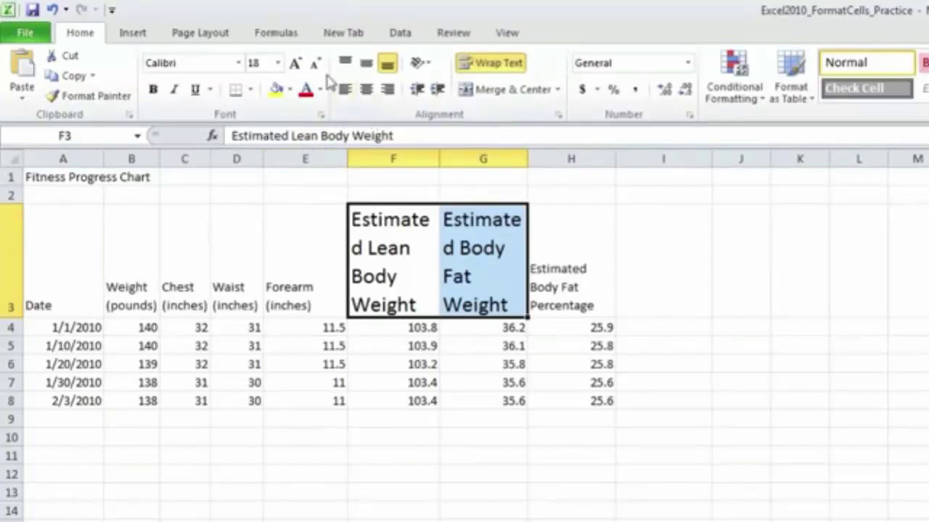
Step: Enlarge the header text in F3:G3 incrementally to size 24, and shrink it back in increments to below 16
click(295, 64)
click(295, 64)
click(295, 64)
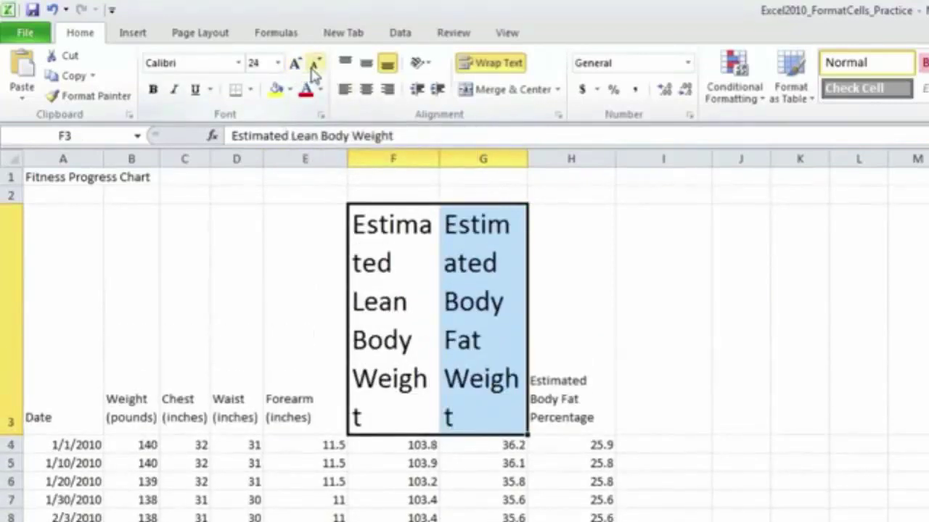
click(314, 64)
click(314, 64)
click(314, 64)
click(315, 64)
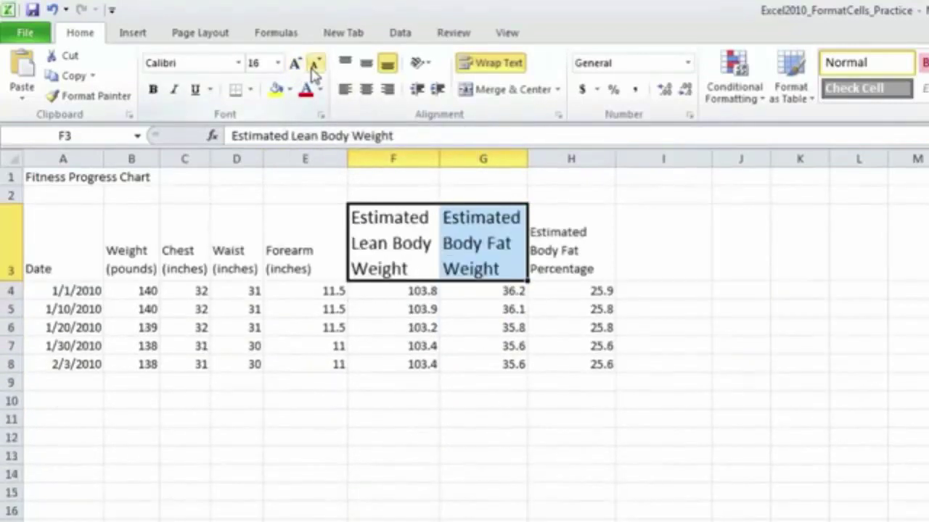
click(314, 63)
click(314, 64)
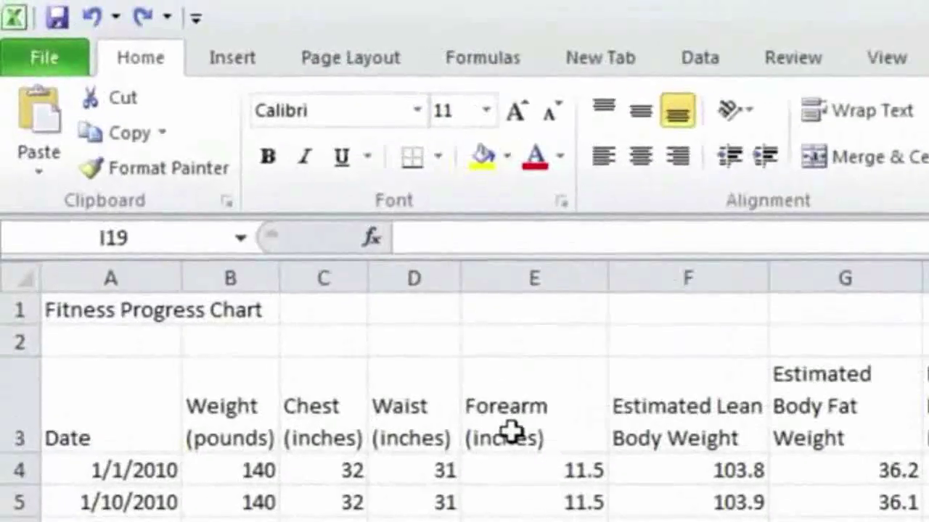
Step: Apply bold, italic and underline formatting to the Forearm (inches) header in E3
click(511, 432)
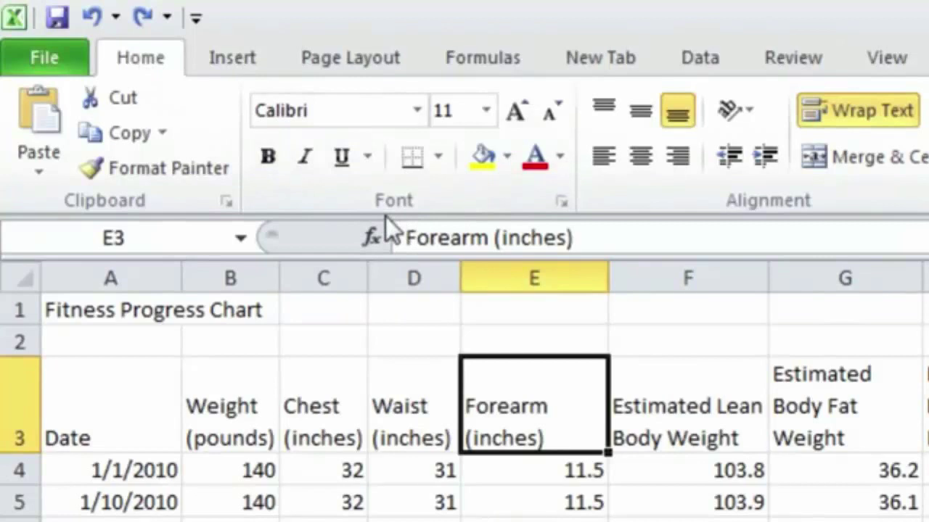
click(267, 158)
click(304, 159)
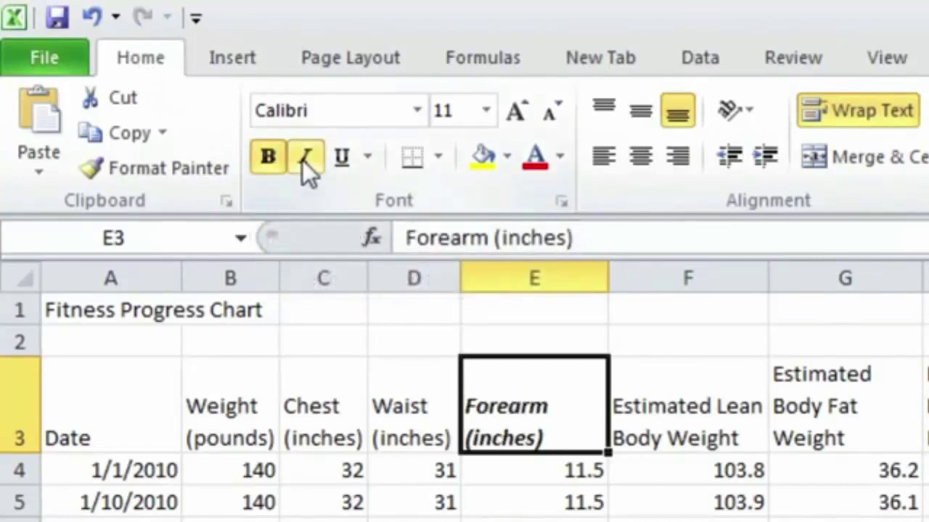
click(338, 158)
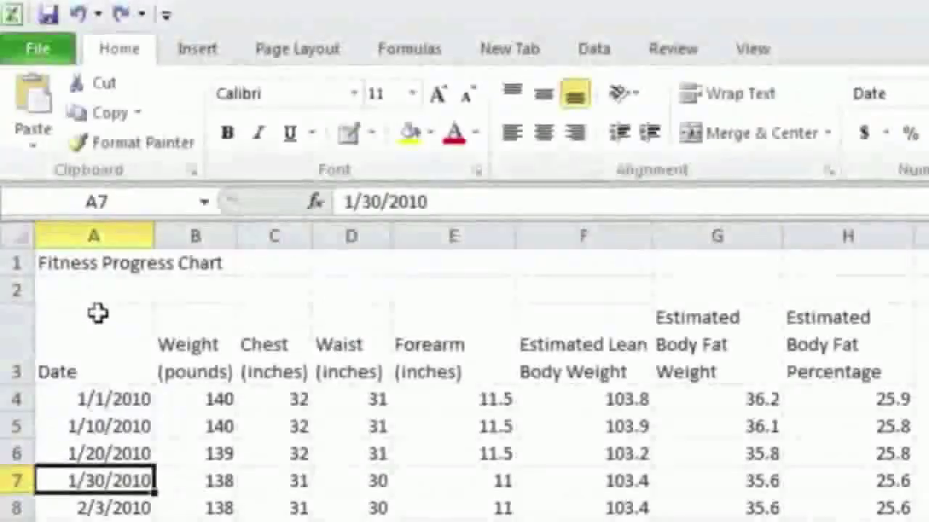
Step: Open the border choices for the Date and Weight header cells A3:B3
click(96, 315)
drag(96, 315, 164, 327)
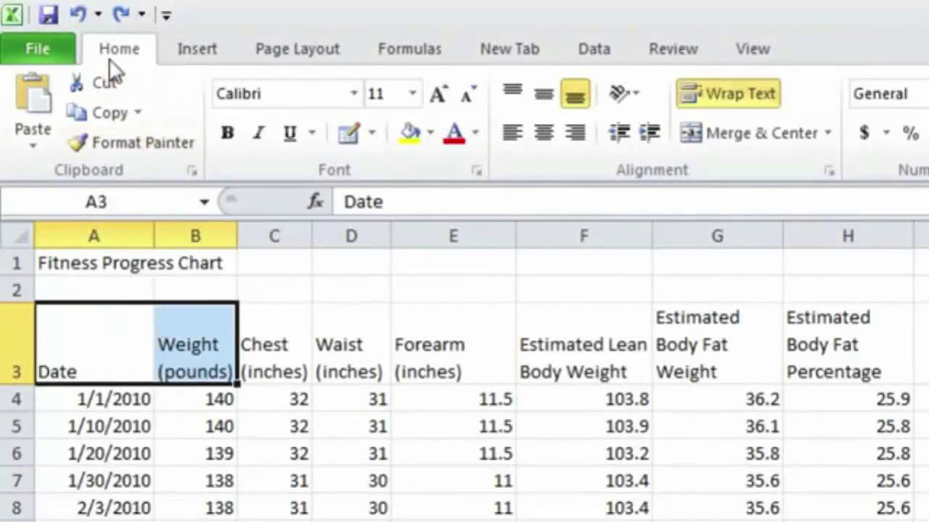
click(370, 132)
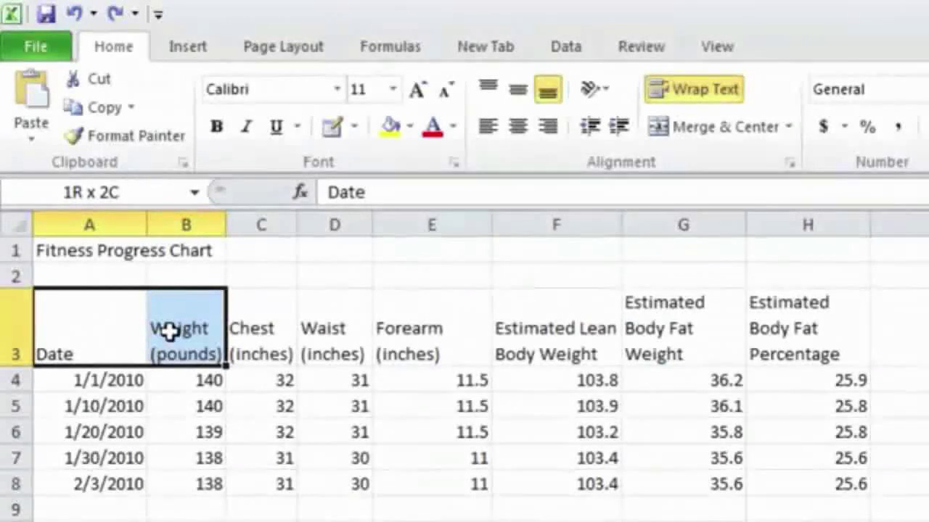
Step: Open the font color choices for header cells A3:B3 and the fill color choices for cells A4:B4
drag(169, 331, 169, 331)
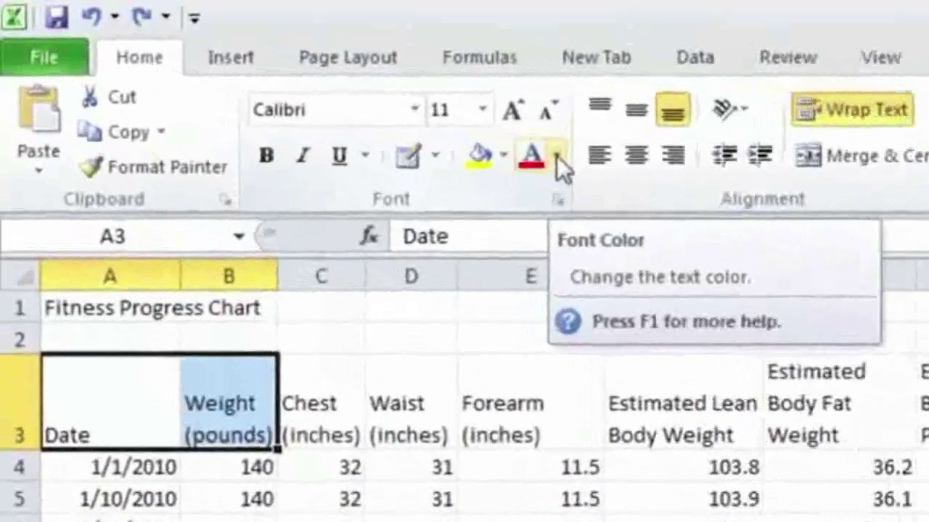
click(557, 156)
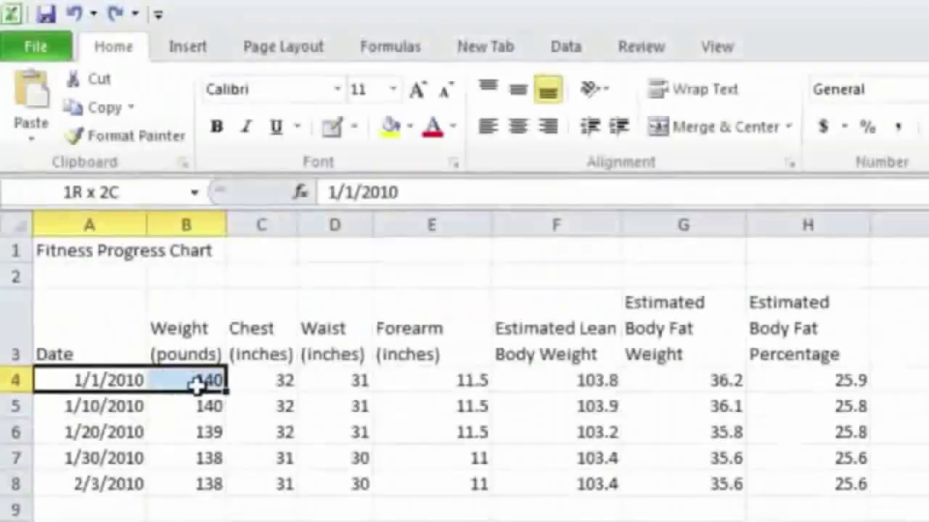
drag(193, 385, 197, 385)
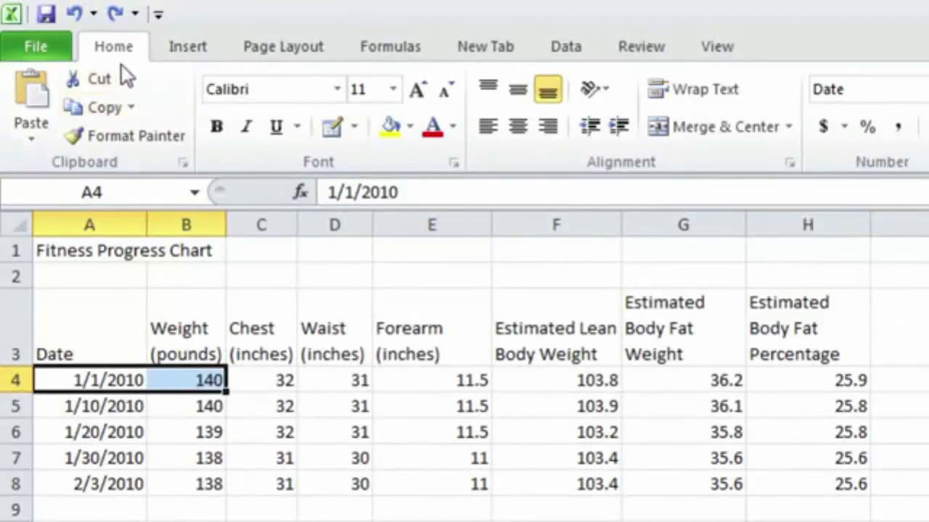
click(408, 128)
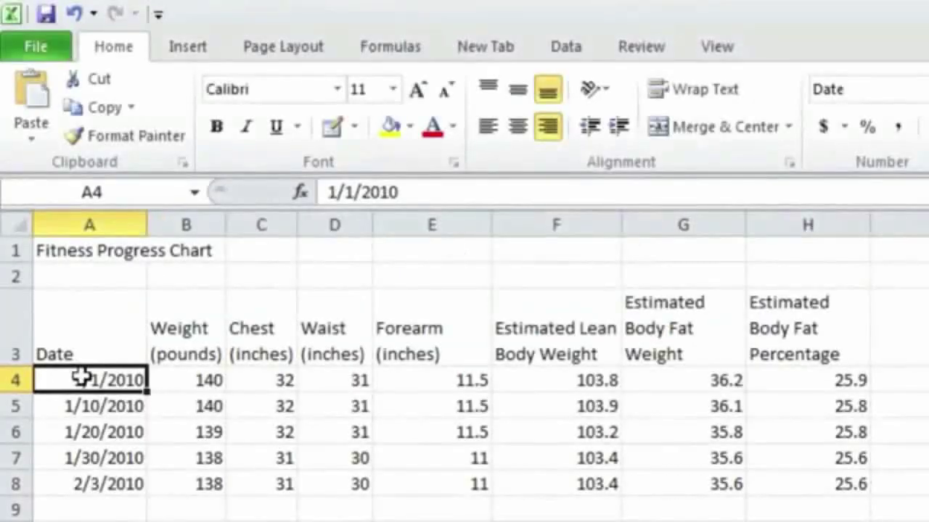
Step: Try left and center alignment on the dates in A4:A8, ending with right alignment
drag(75, 375, 112, 484)
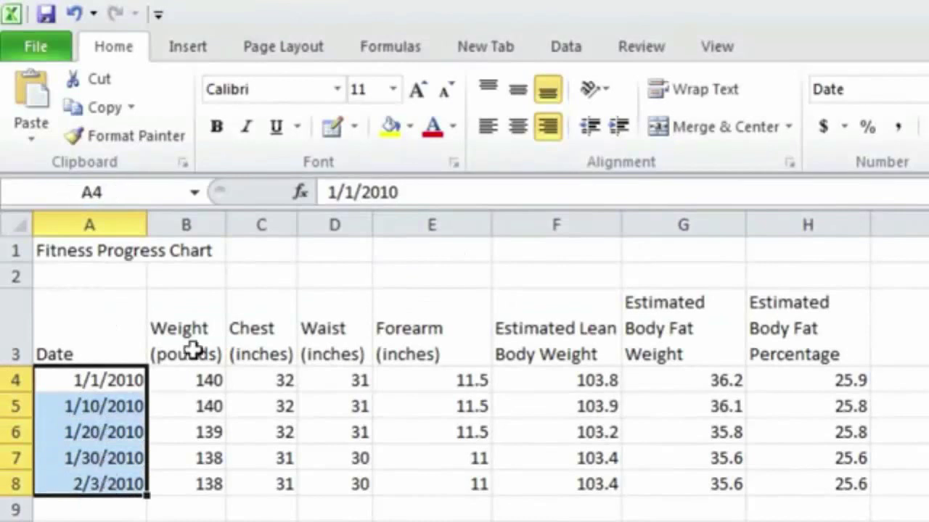
click(485, 127)
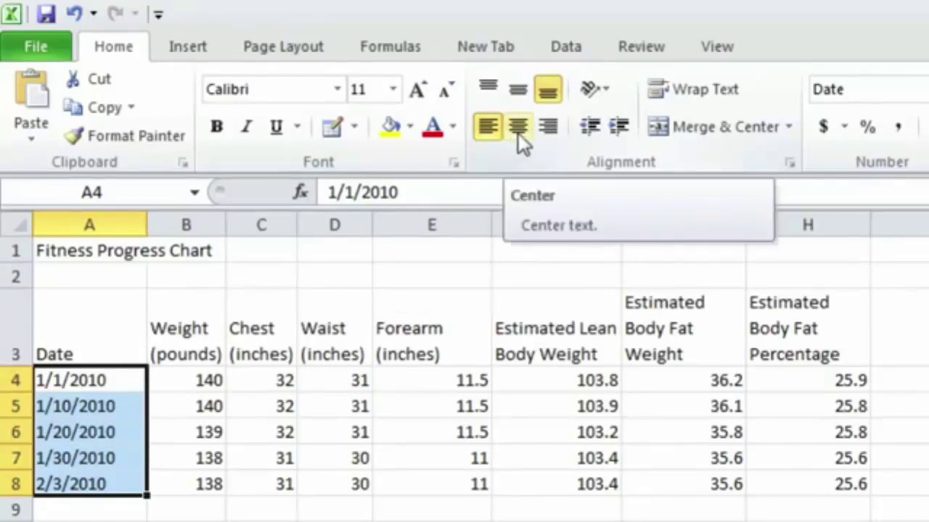
click(517, 134)
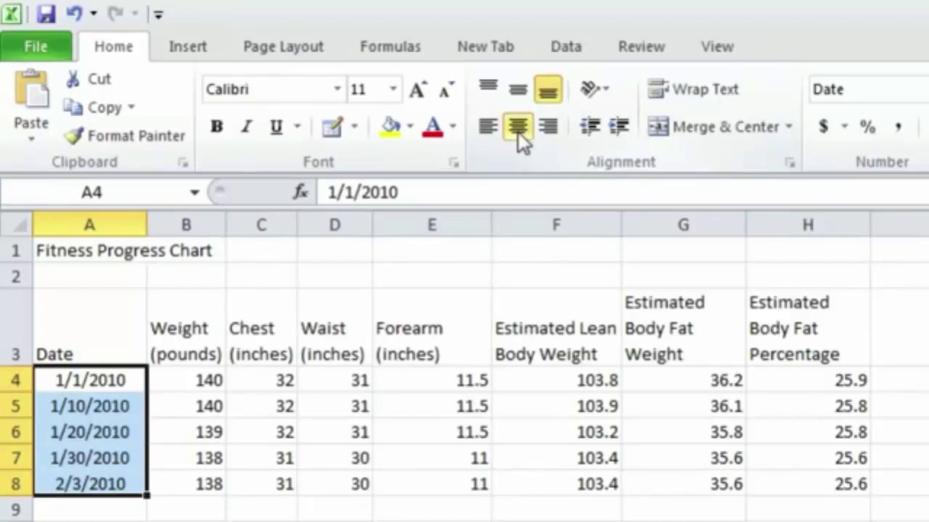
click(548, 131)
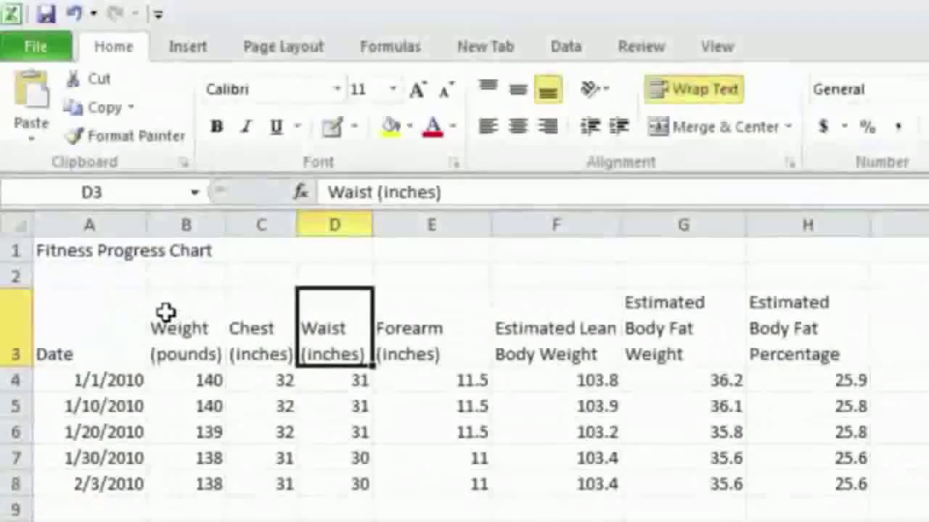
Step: Try top and middle alignment on the header cells B3:D3, ending with bottom alignment
drag(194, 326, 331, 334)
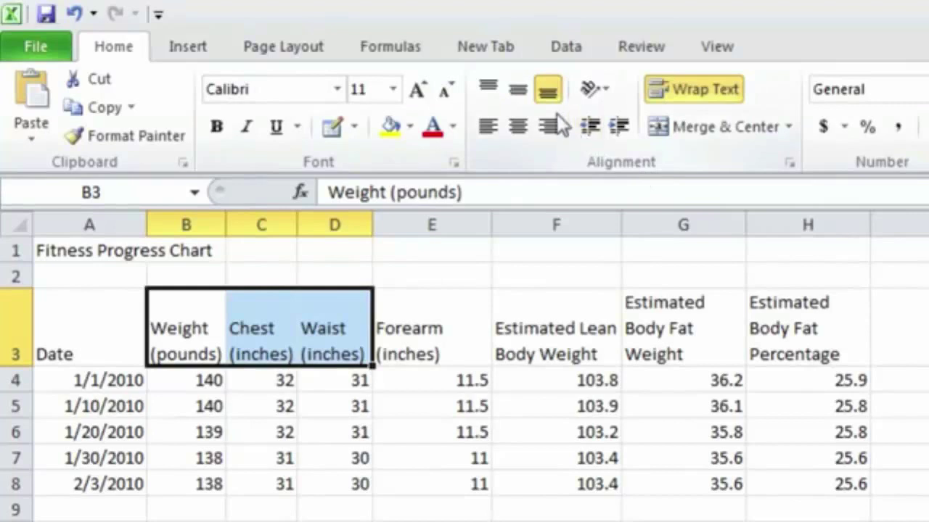
click(495, 93)
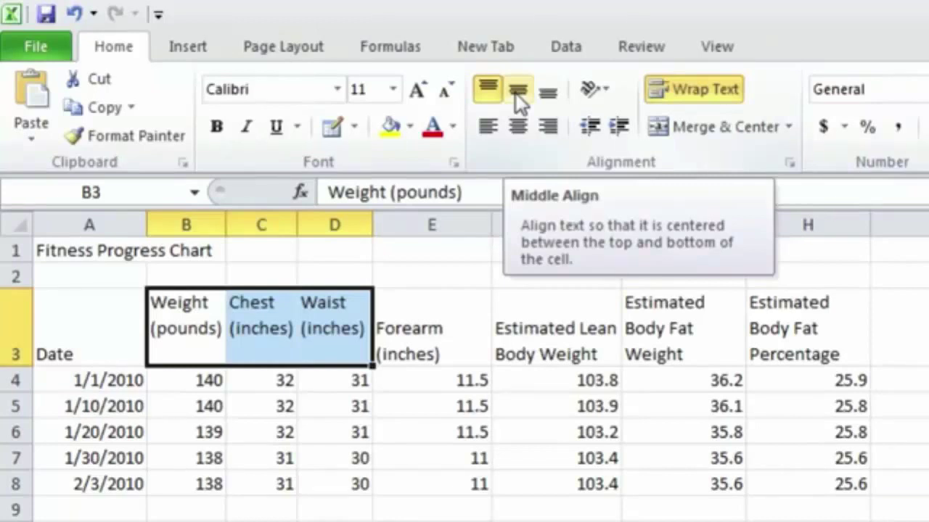
click(516, 90)
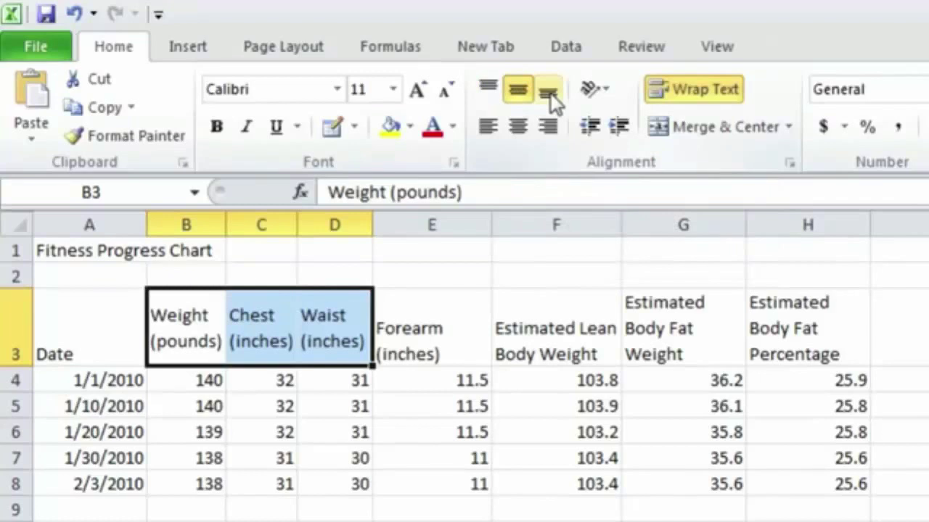
click(549, 93)
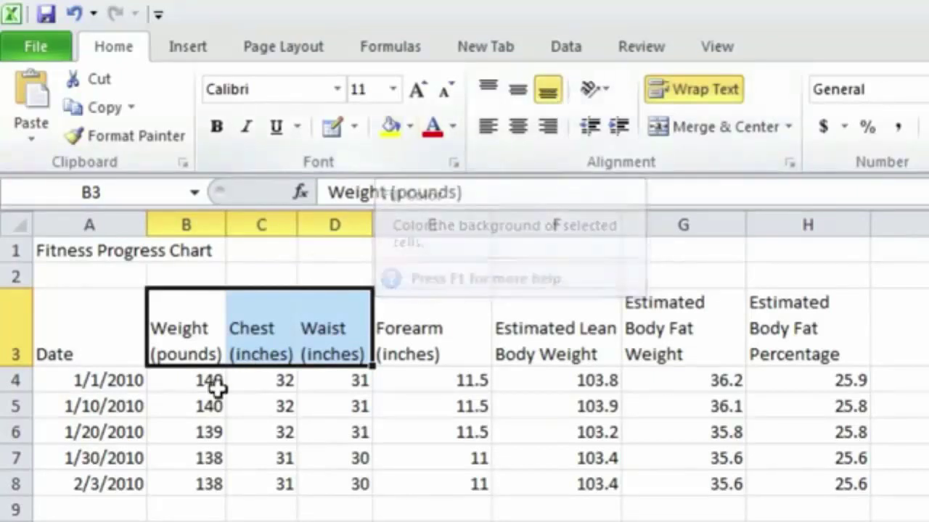
click(91, 386)
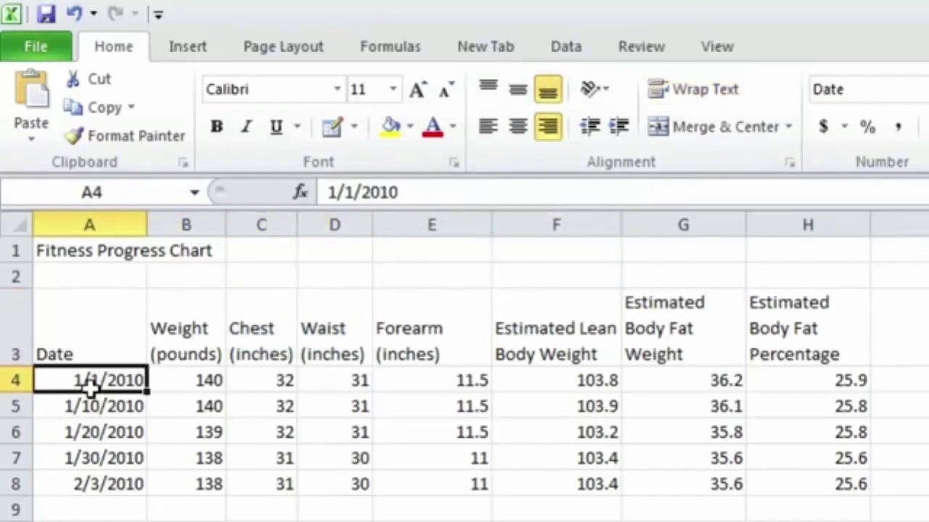
click(200, 343)
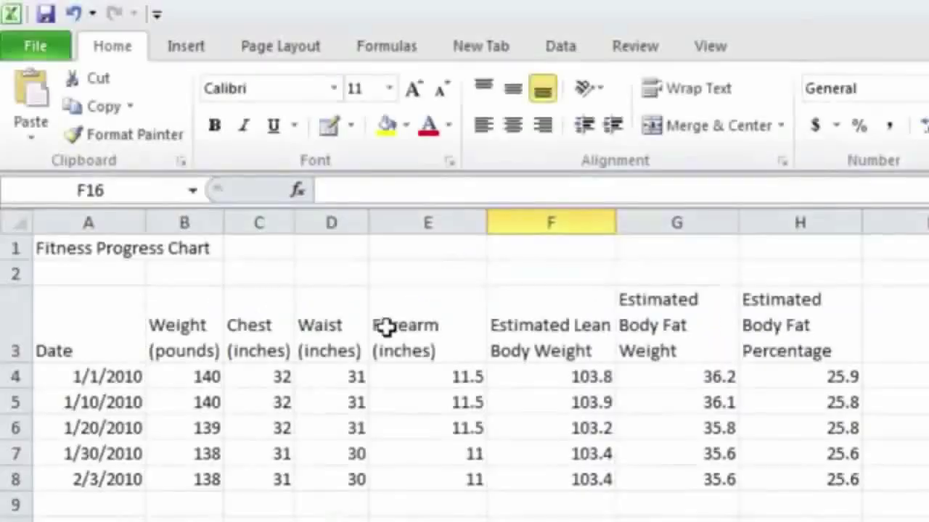
Step: Apply the General number format to the Forearm column cells E3:E8
drag(385, 330, 438, 468)
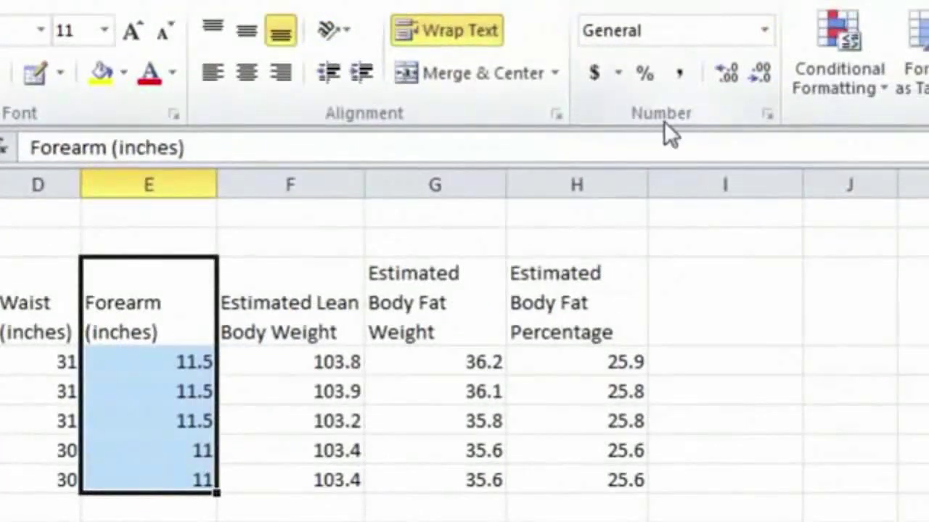
click(765, 32)
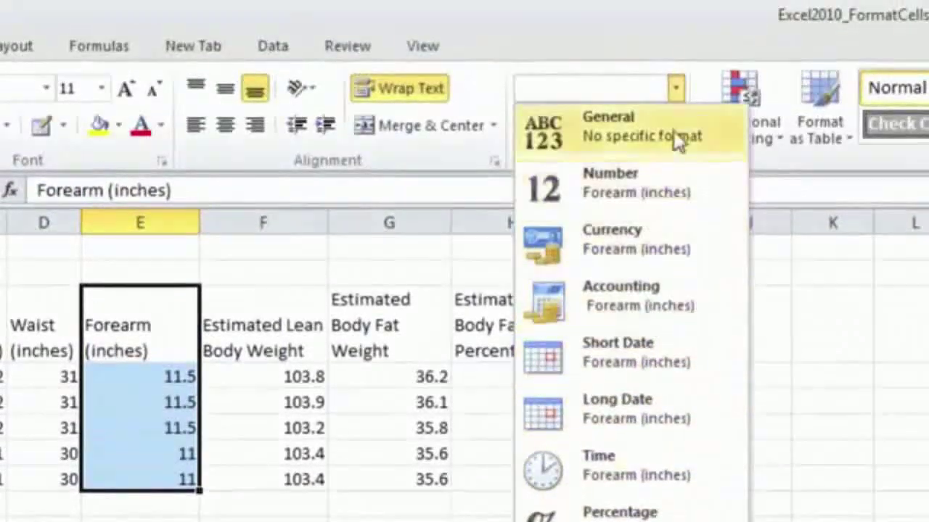
click(673, 131)
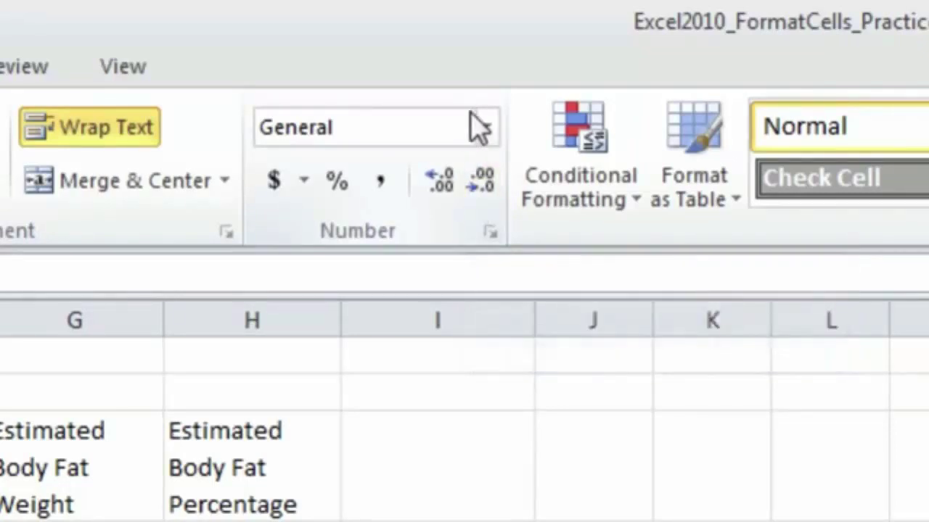
Step: Apply the Number format to empty cell F10 below the Estimated Lean Body Weight column
click(488, 127)
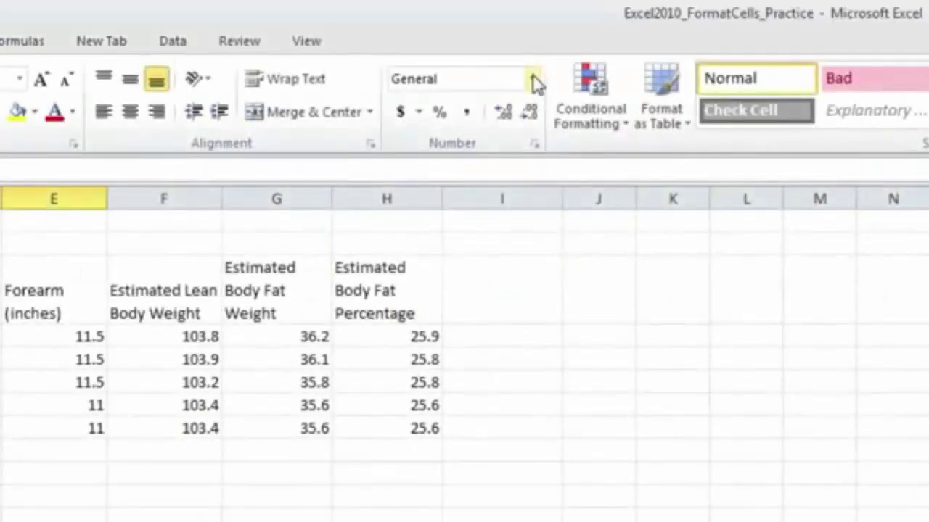
click(533, 78)
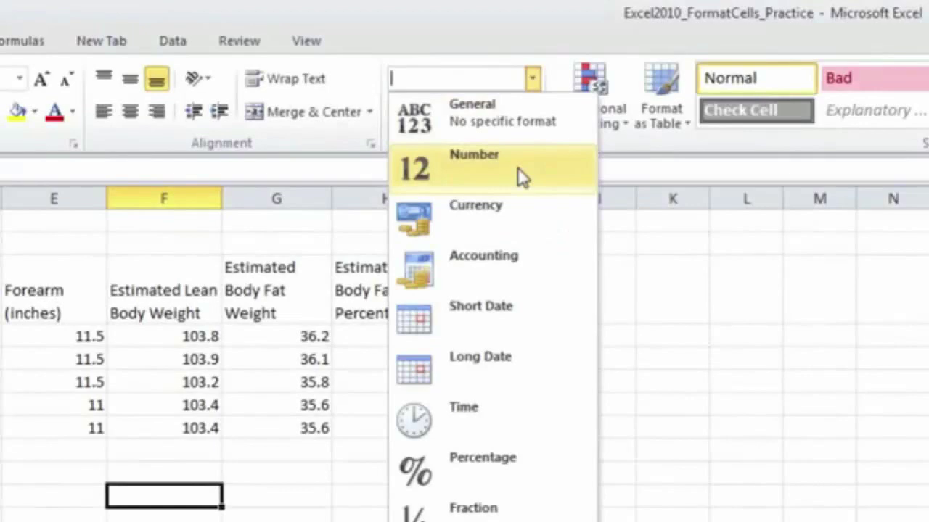
click(517, 167)
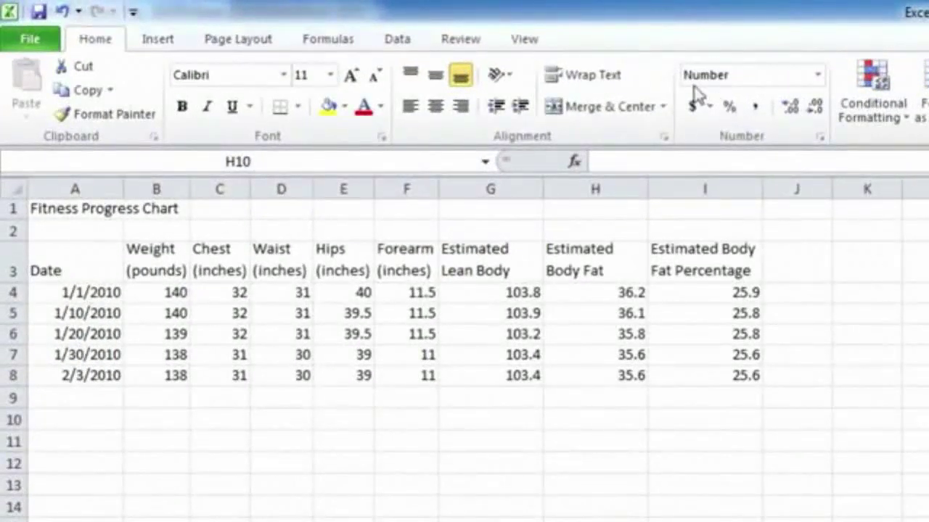
Step: Enter 4 in the Number-formatted cell H10 and reselect the cell
click(715, 79)
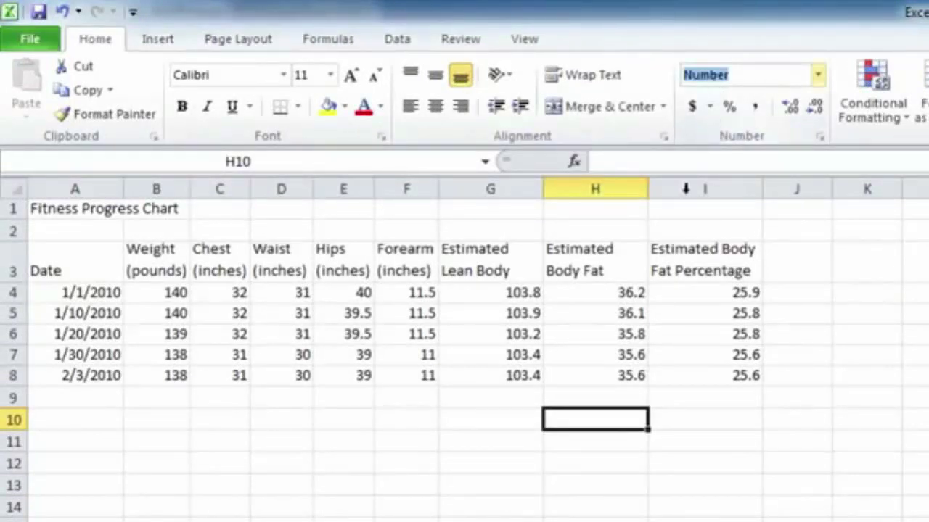
click(628, 421)
text(4)
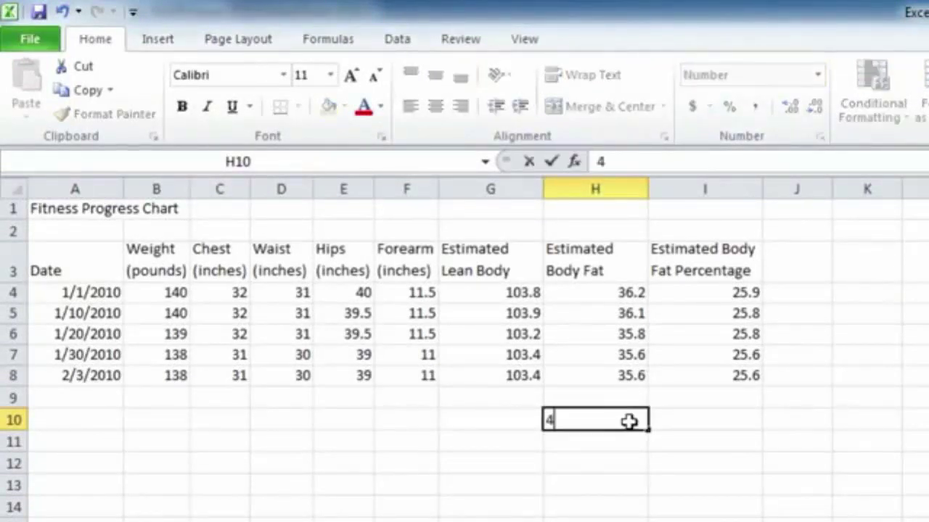
key(Return)
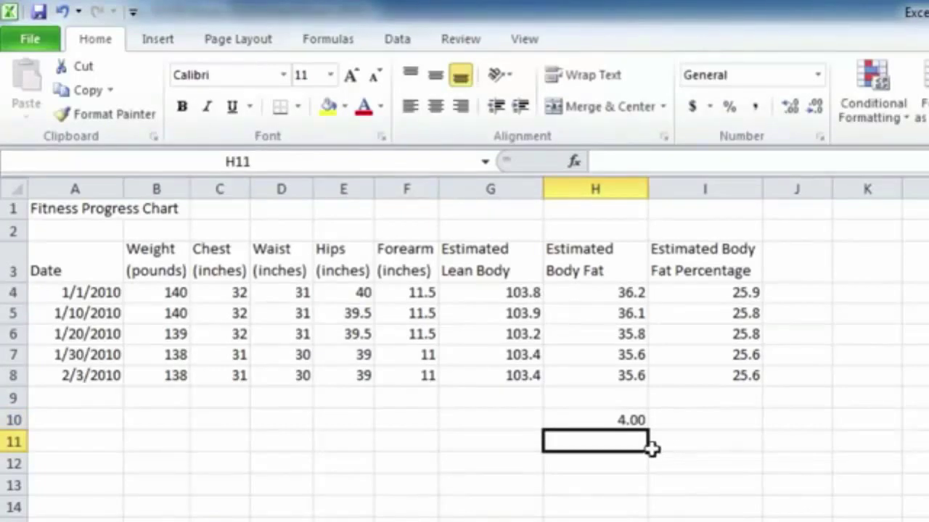
click(605, 423)
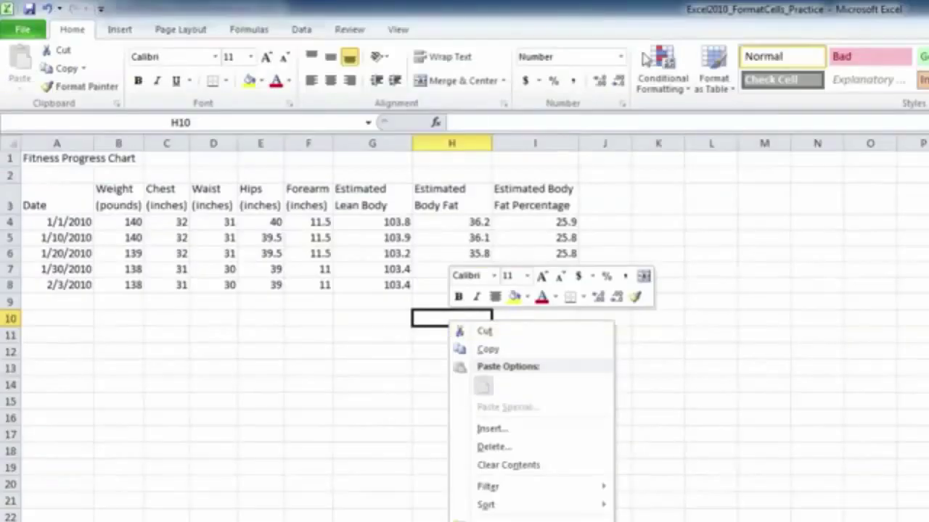
Step: Apply the Currency format to cell H10 and enter 4 in it
click(620, 58)
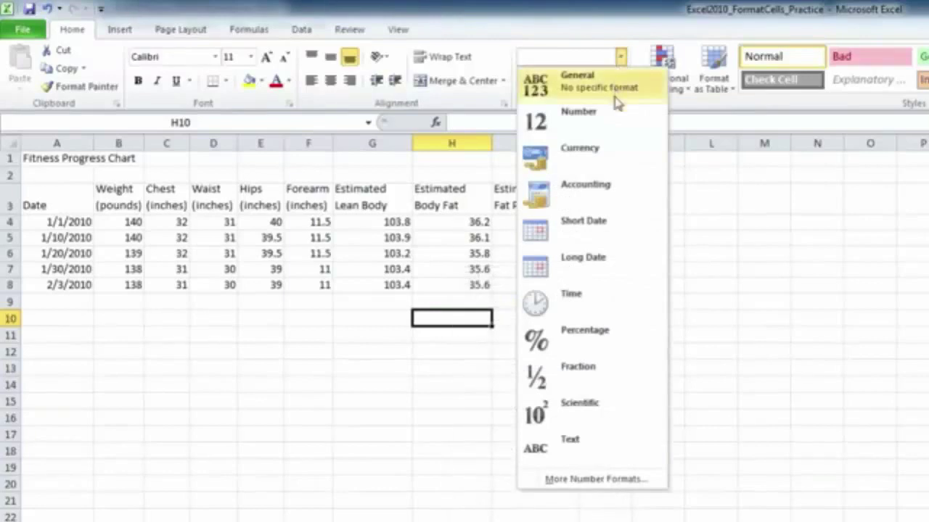
click(605, 158)
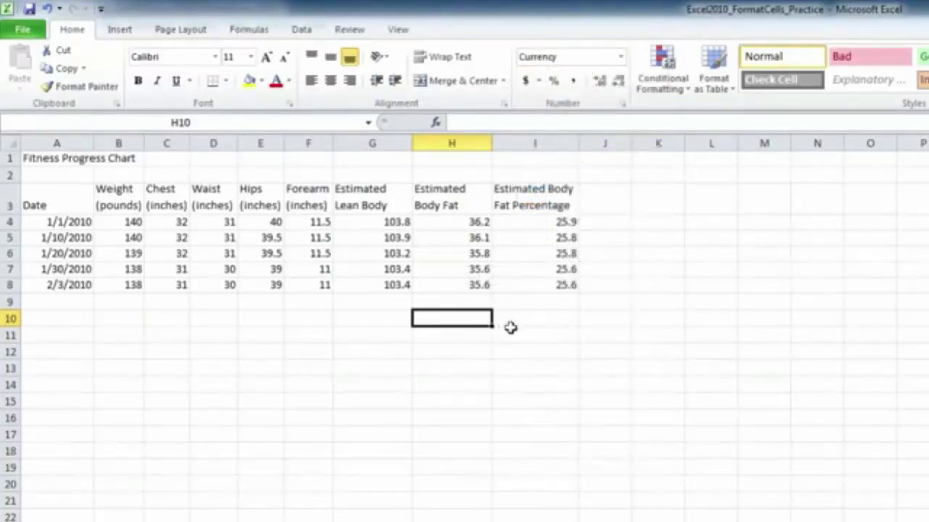
text(4)
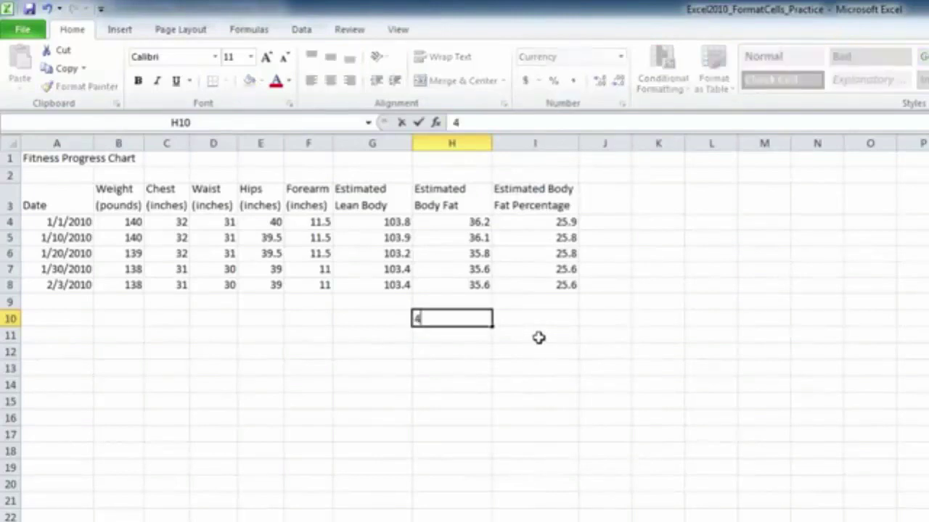
key(Return)
click(449, 319)
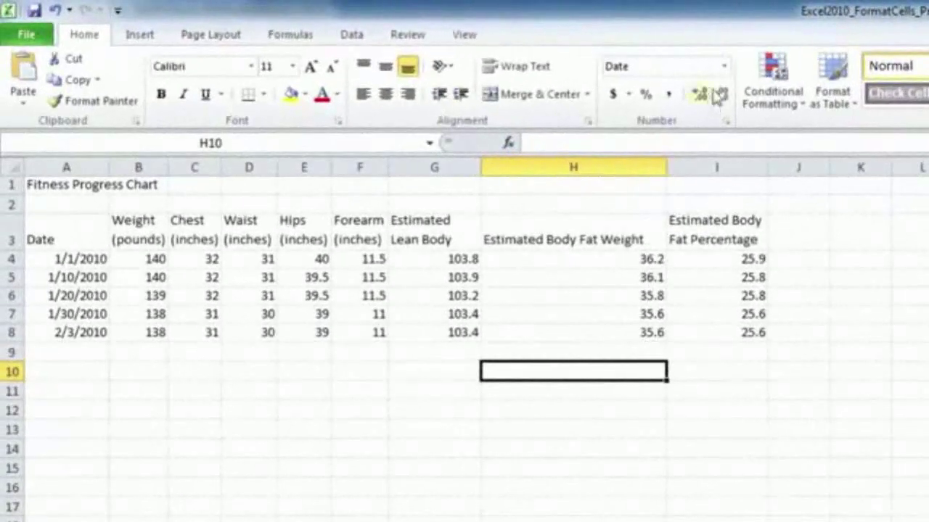
Step: Apply the Percentage format to cell H10 and enter .75 in it
click(495, 45)
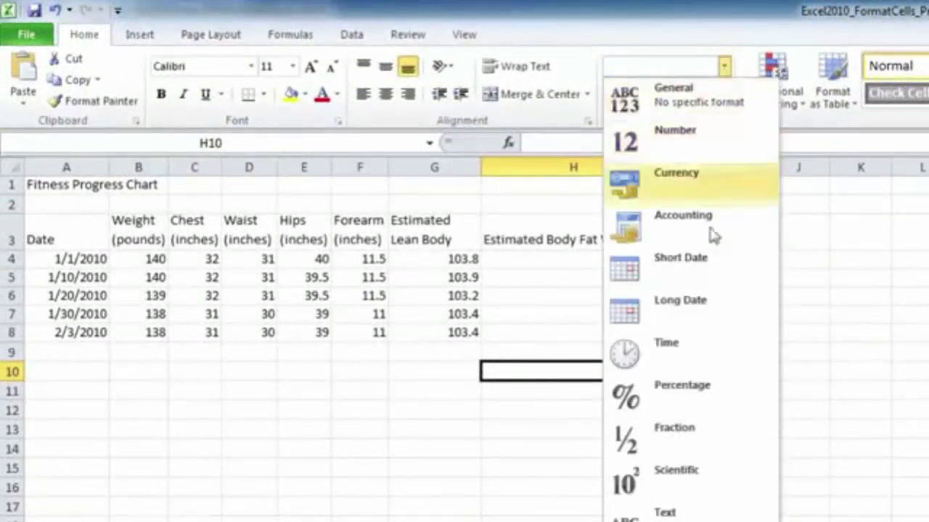
click(701, 385)
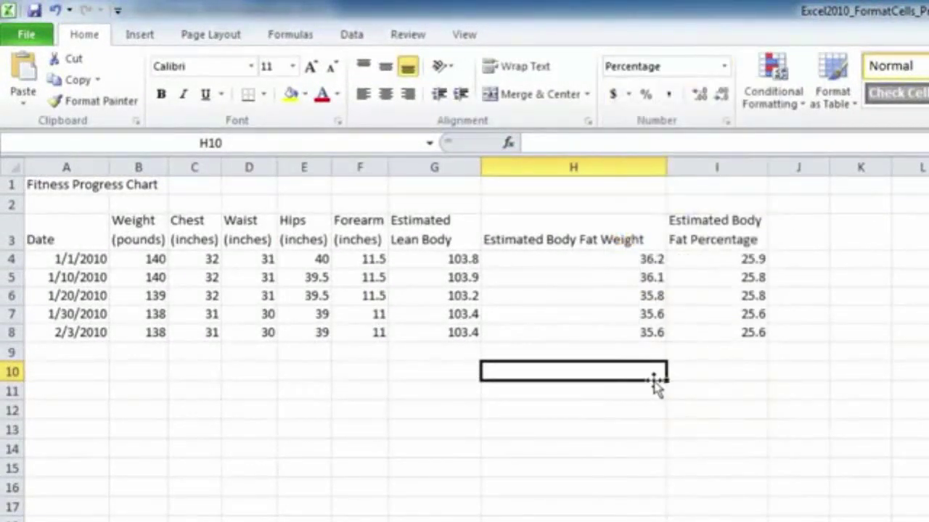
text(.75)
key(Return)
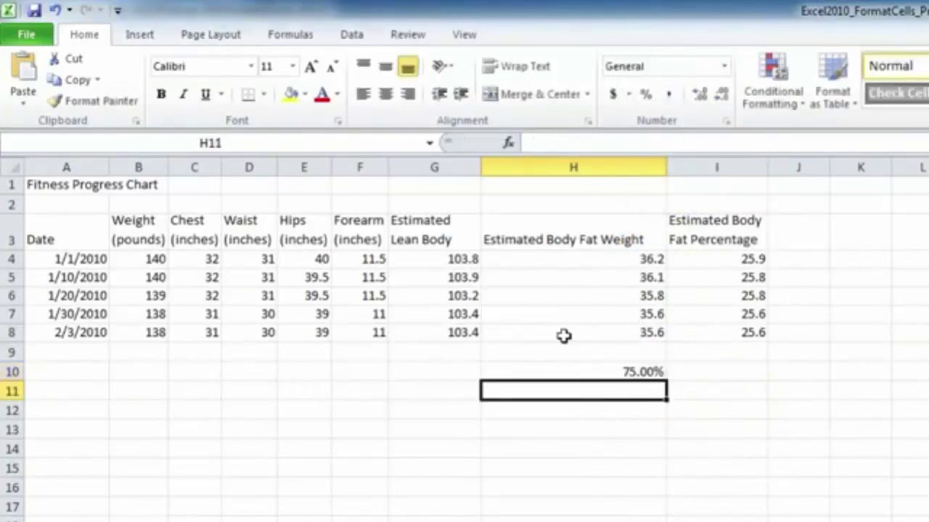
click(592, 374)
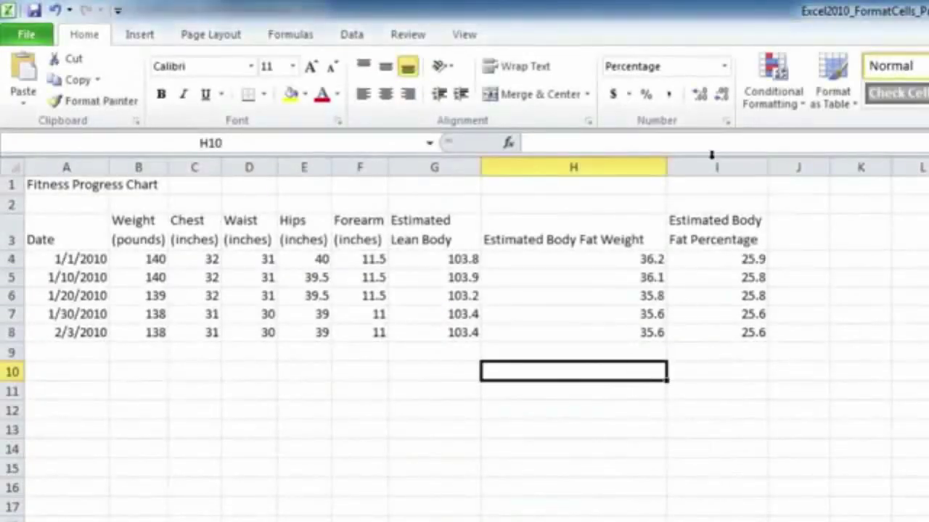
Step: Apply the Fraction format to cell H10 and enter 1/4 in it
click(723, 66)
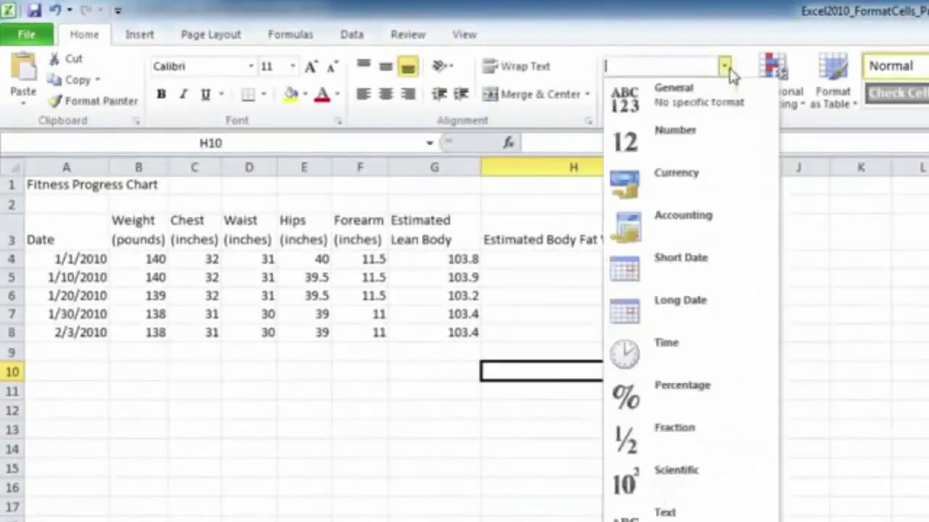
click(703, 438)
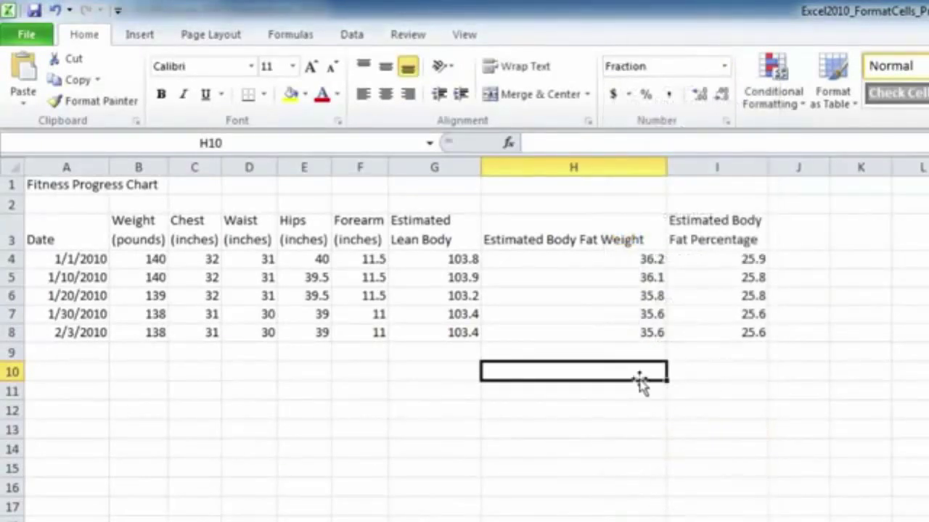
text(1/4)
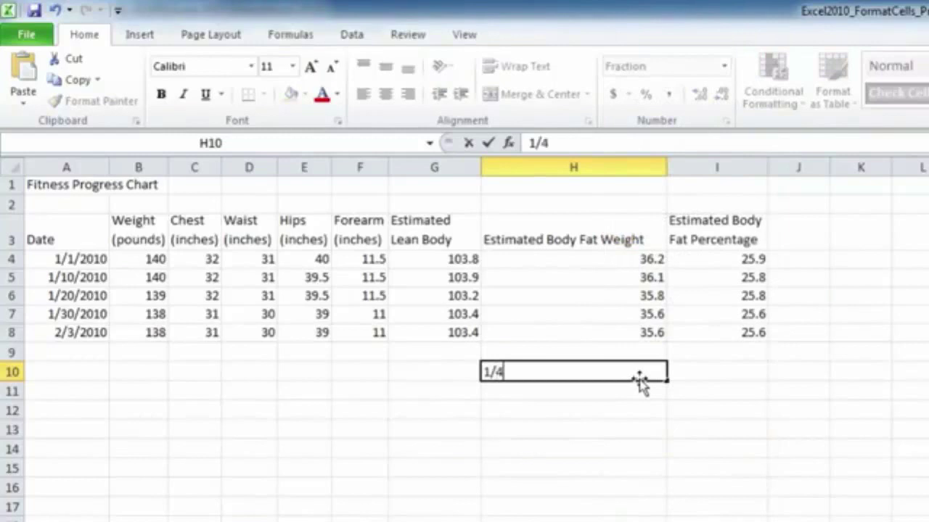
key(Return)
click(625, 372)
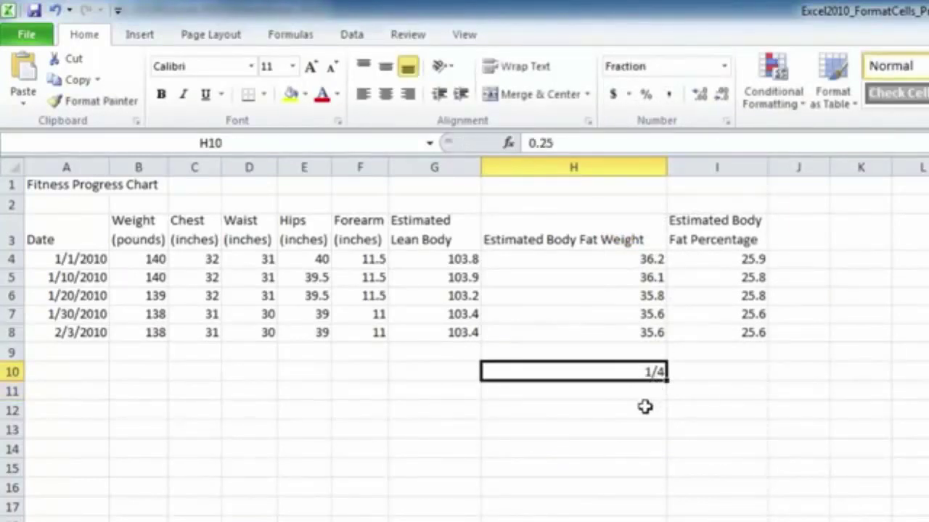
Step: Apply the General format to cell H11 and enter 1/4 in it for comparison with the fraction above
click(644, 398)
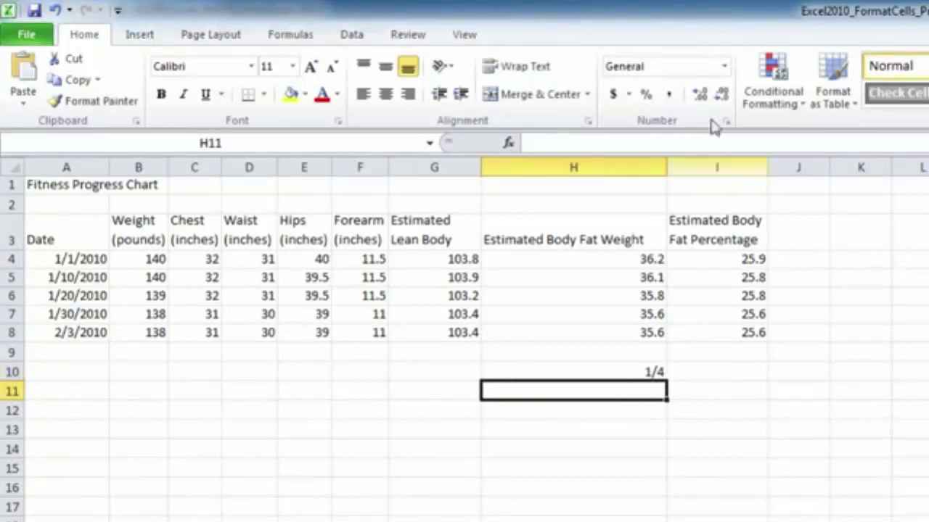
click(724, 66)
click(715, 107)
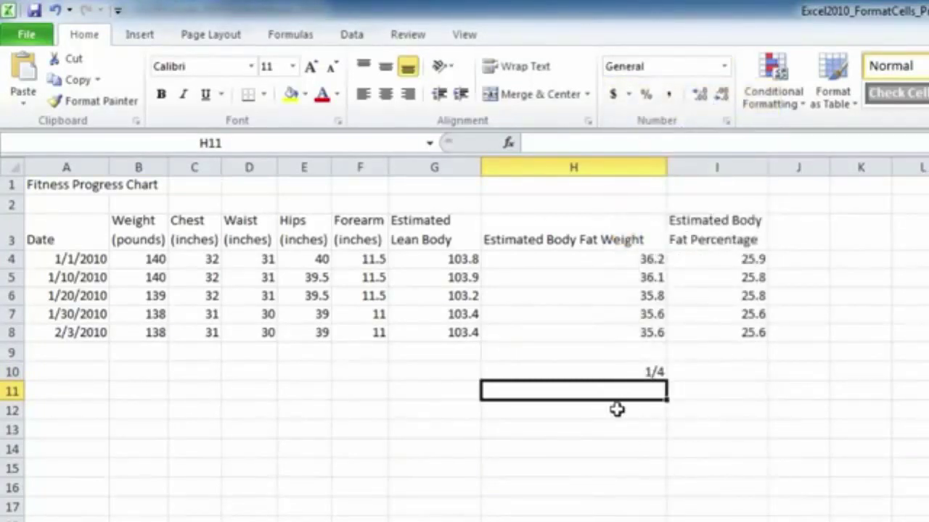
text(1/4)
key(Return)
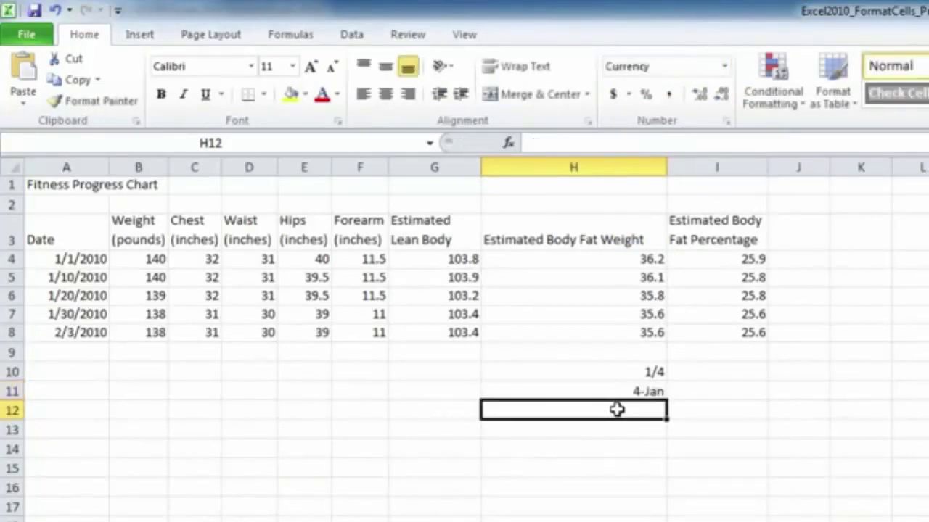
click(598, 393)
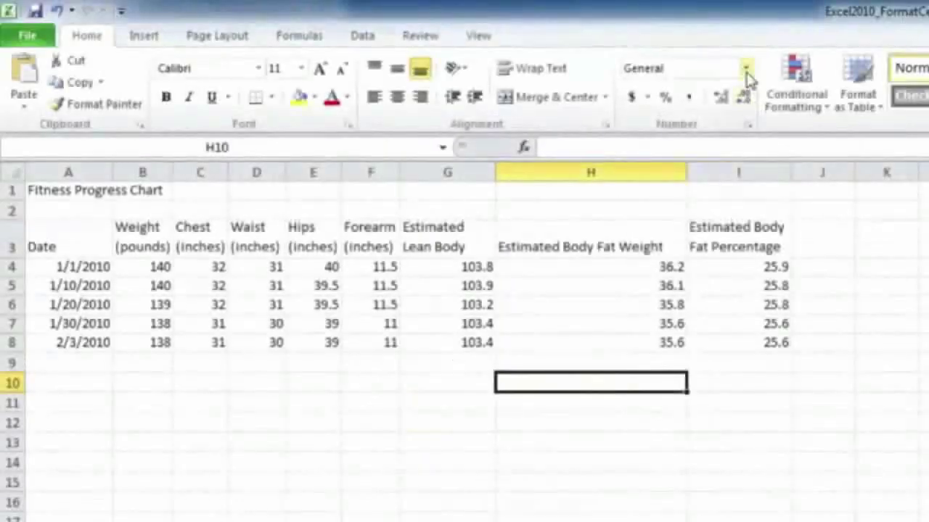
Step: Apply the Scientific format to cell H10 and enter 140000 in it
click(745, 69)
click(693, 484)
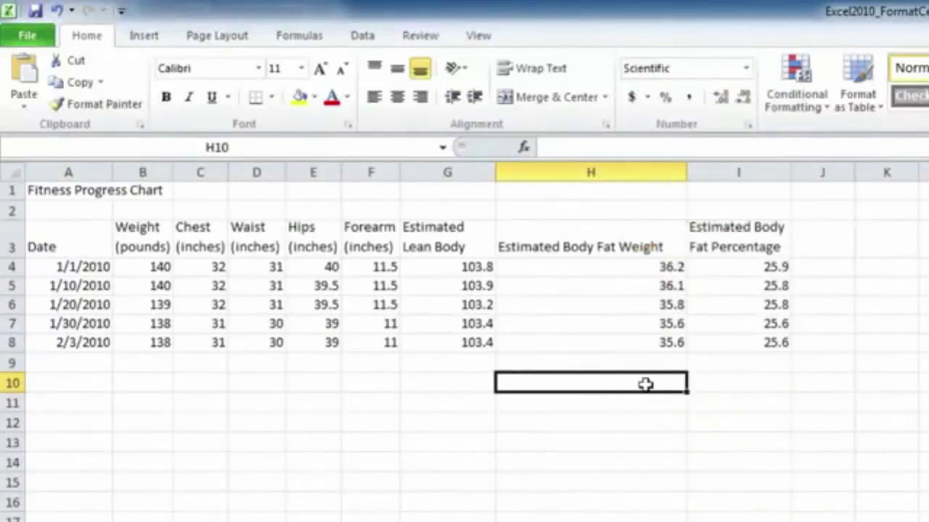
text(140000)
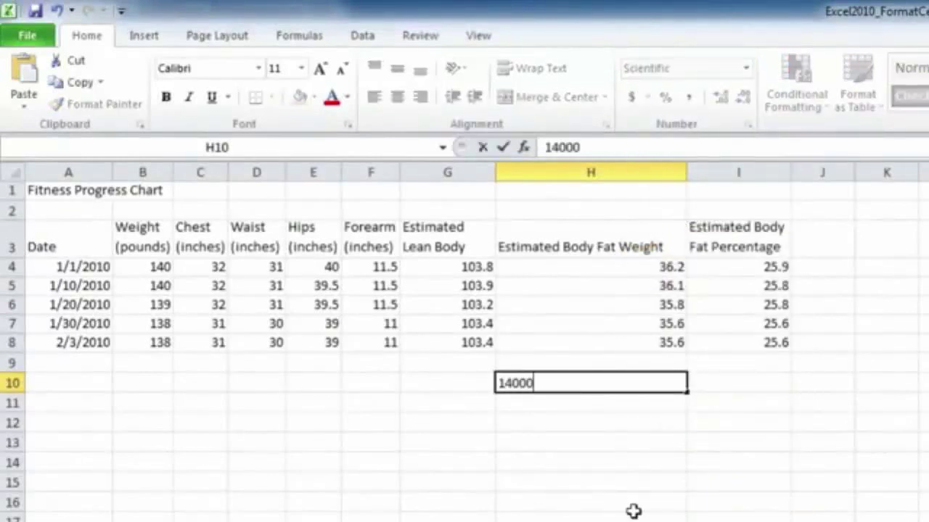
key(Return)
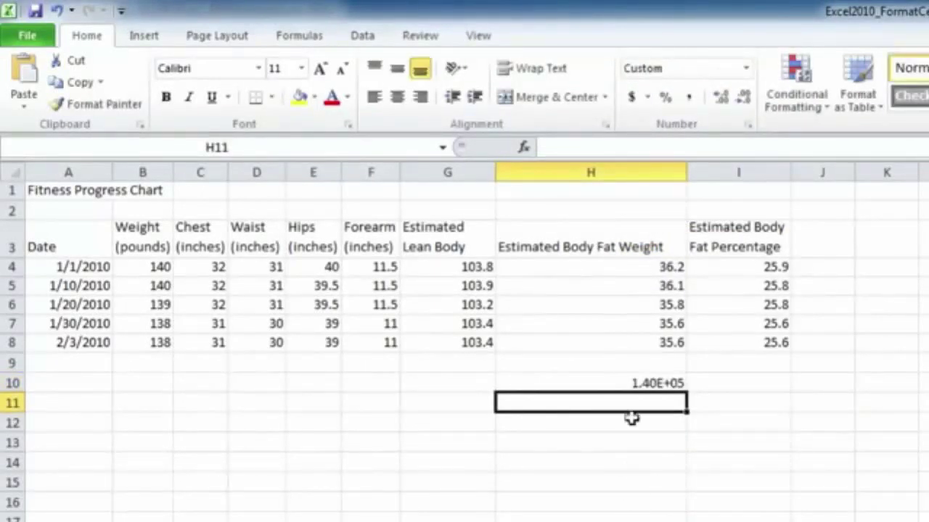
click(610, 388)
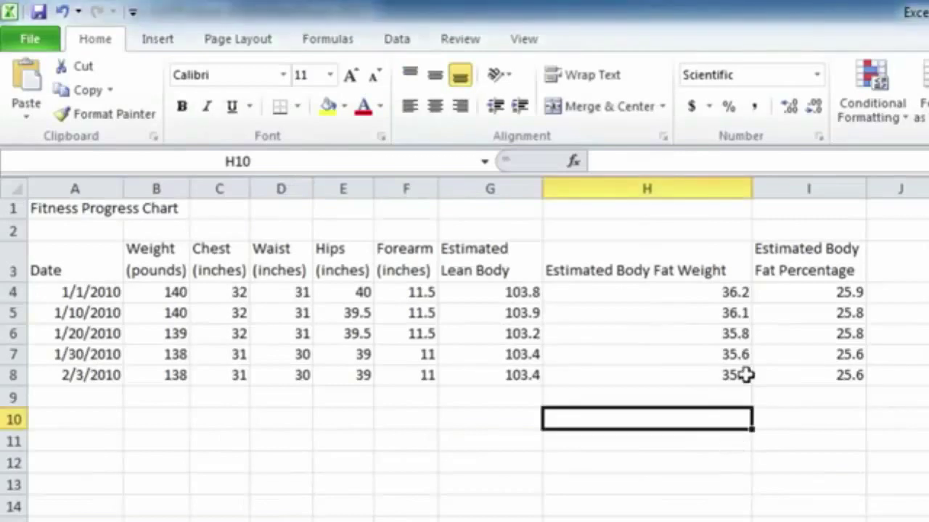
Step: Give cell H10 a Currency format with the PKR symbol and two decimal places through the detailed number format settings
click(810, 60)
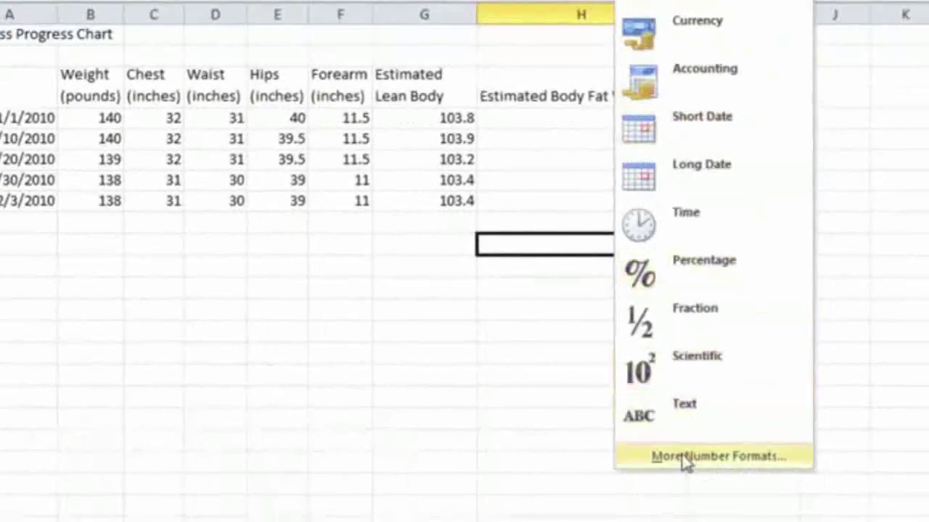
click(686, 457)
click(296, 374)
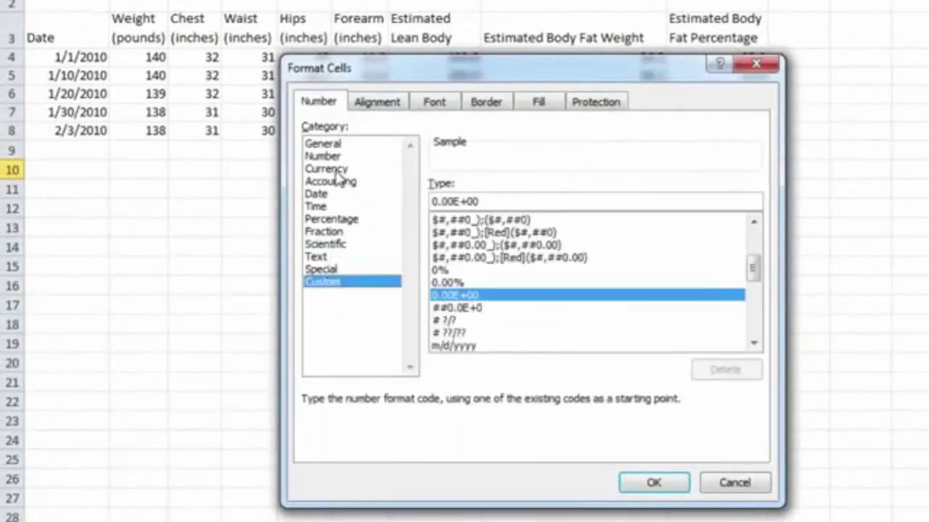
click(331, 170)
click(753, 209)
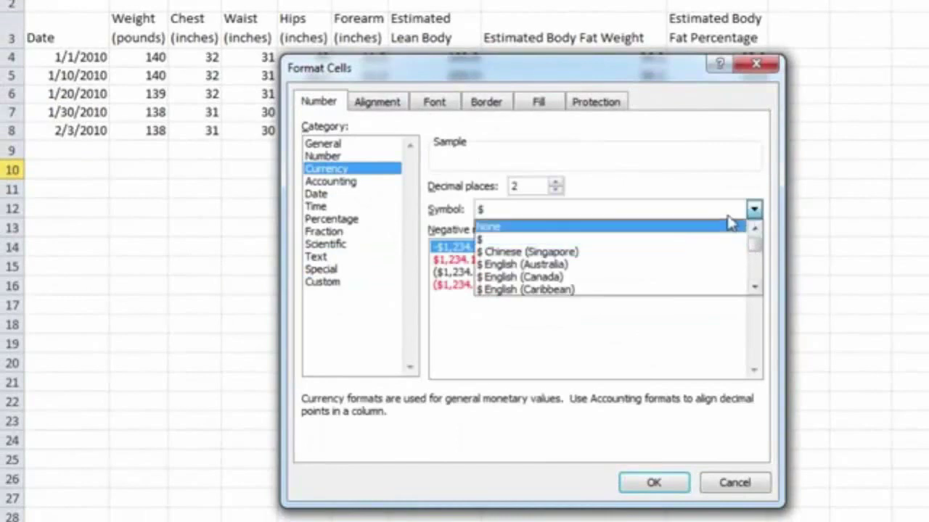
text(pkr)
click(508, 290)
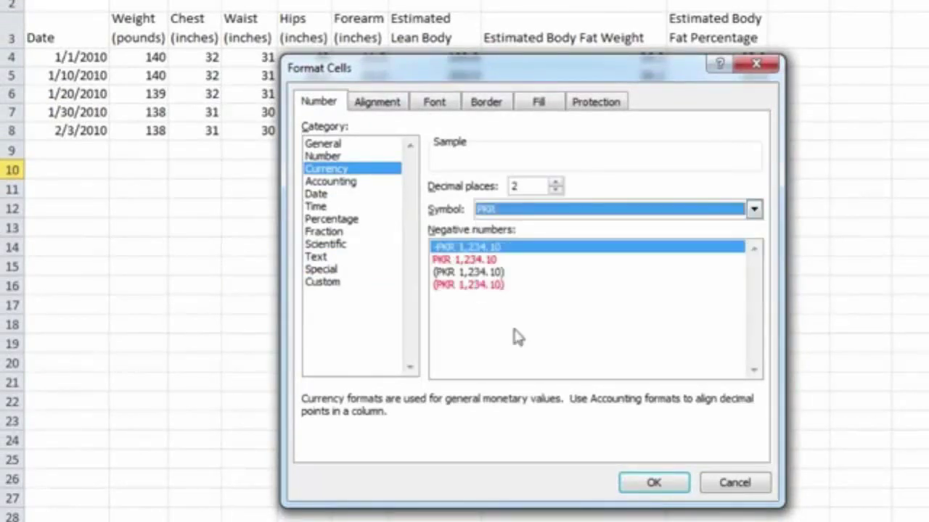
click(556, 186)
click(664, 491)
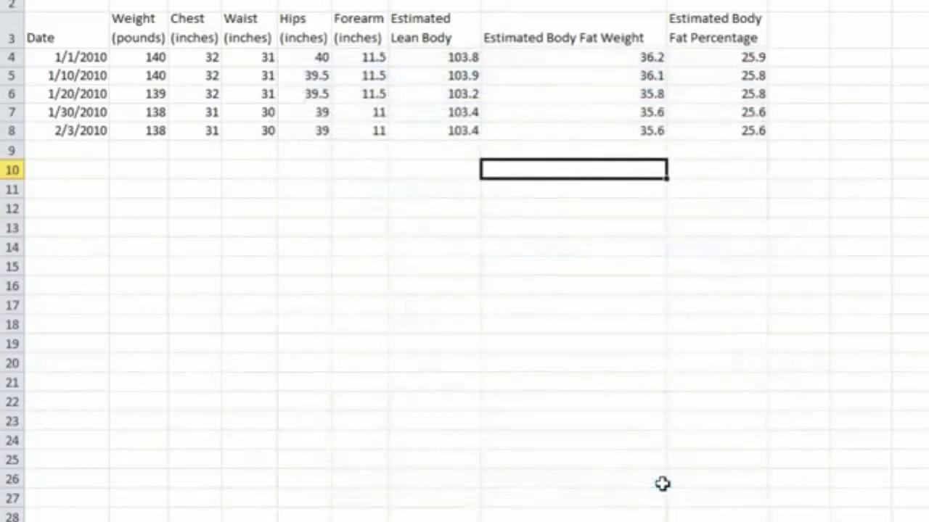
Step: Enter 2 in the PKR-formatted cell H10 and reselect the cell
text(2)
key(Return)
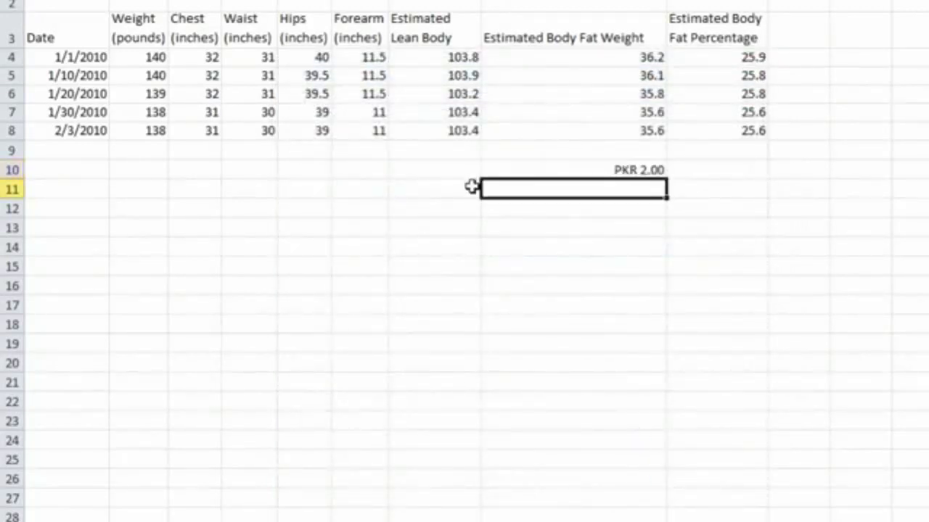
click(533, 176)
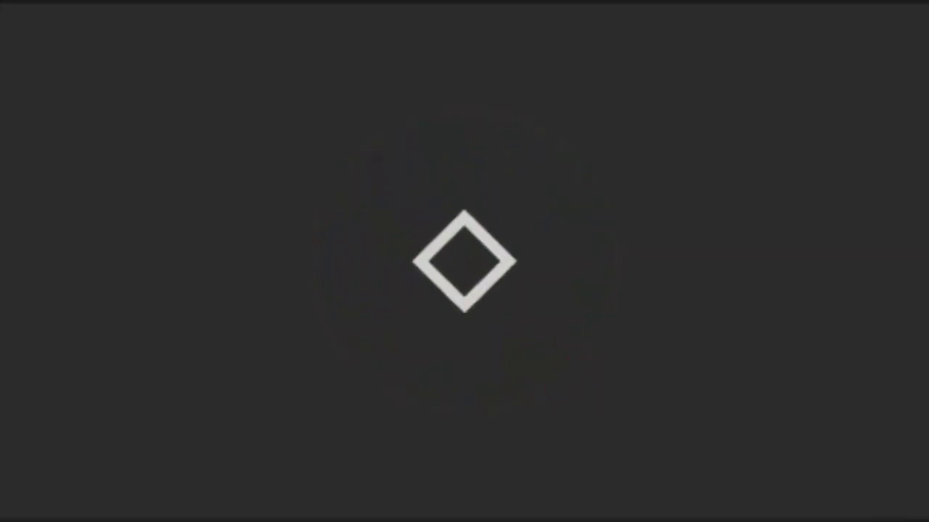